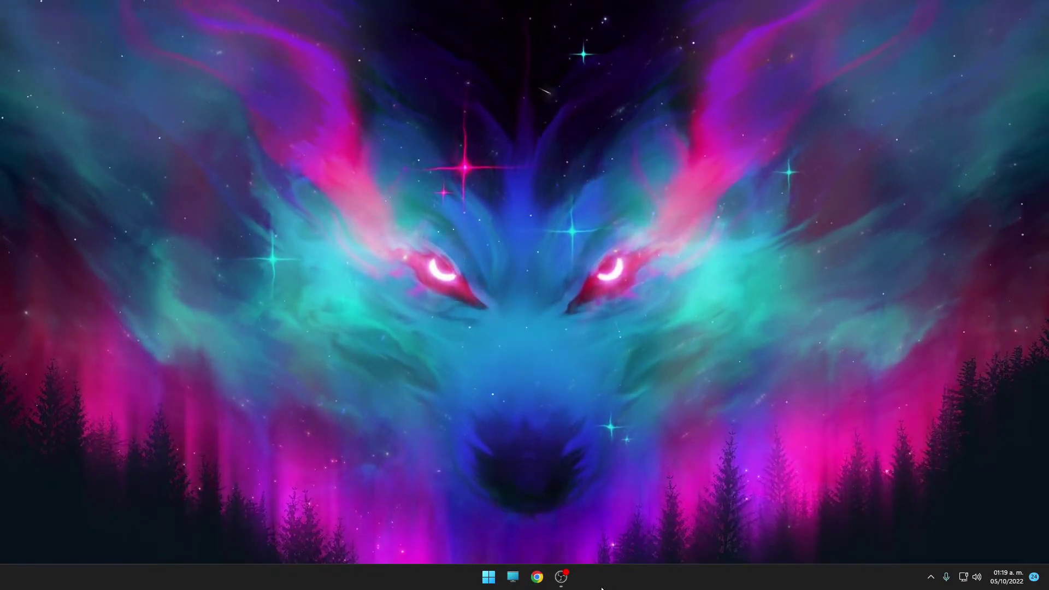
Switch to OBS Studio, open its streaming settings and choose Twitch as the service
left_click(562, 572)
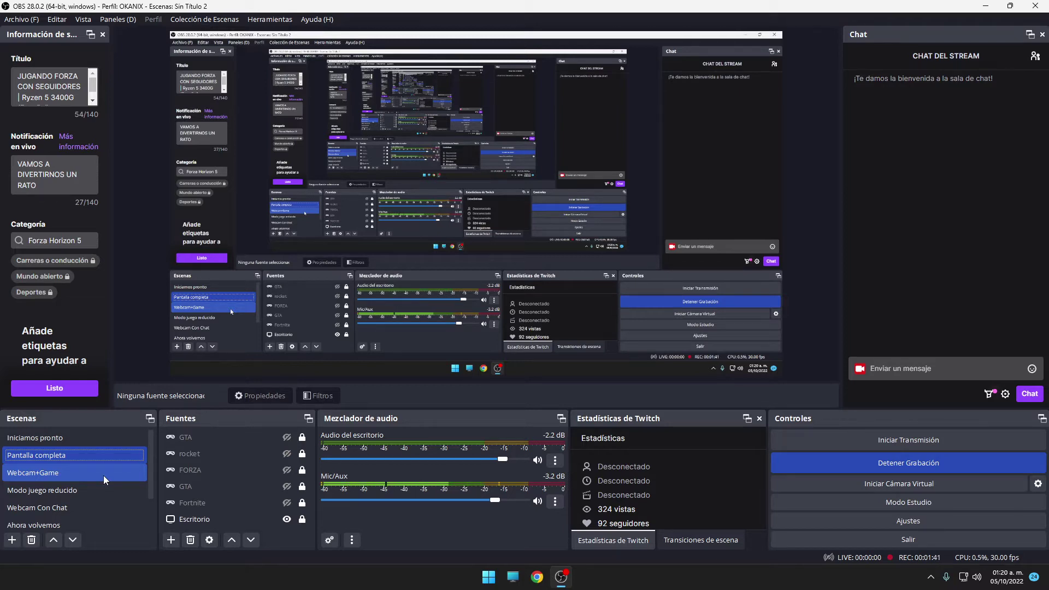
left_click(29, 22)
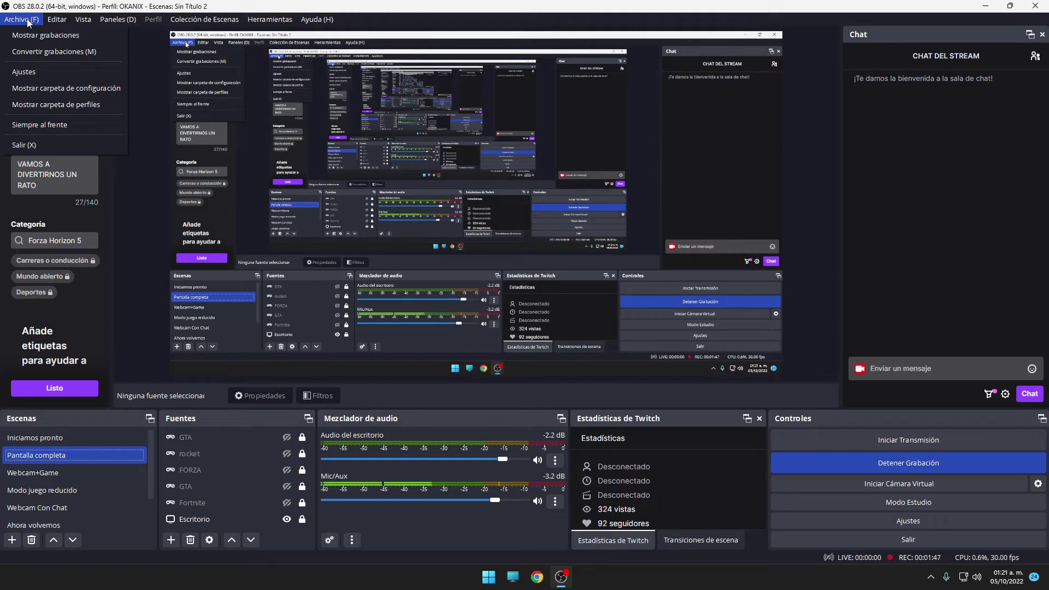
left_click(40, 66)
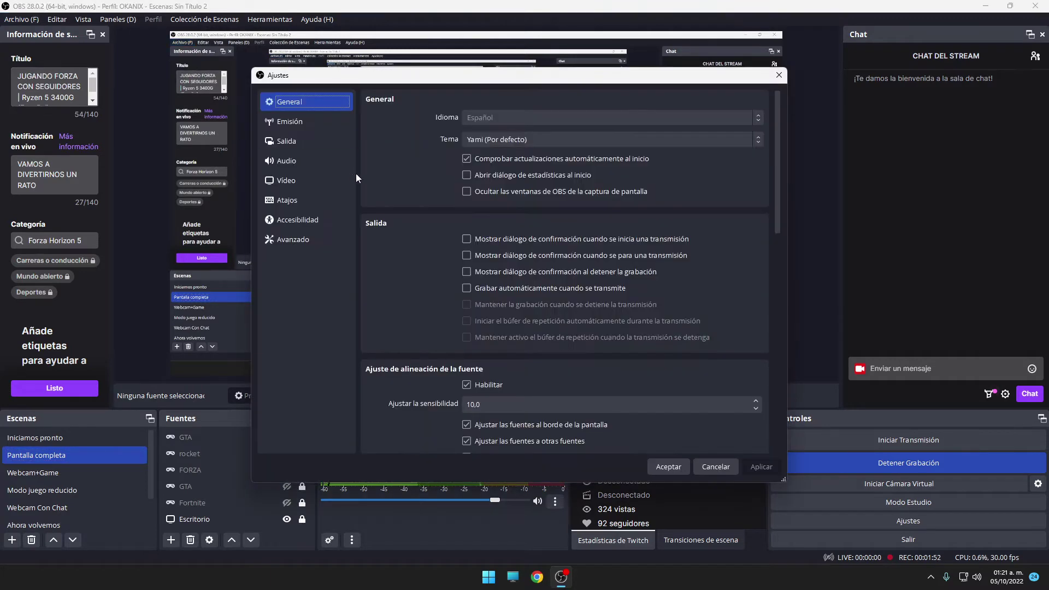
left_click(290, 129)
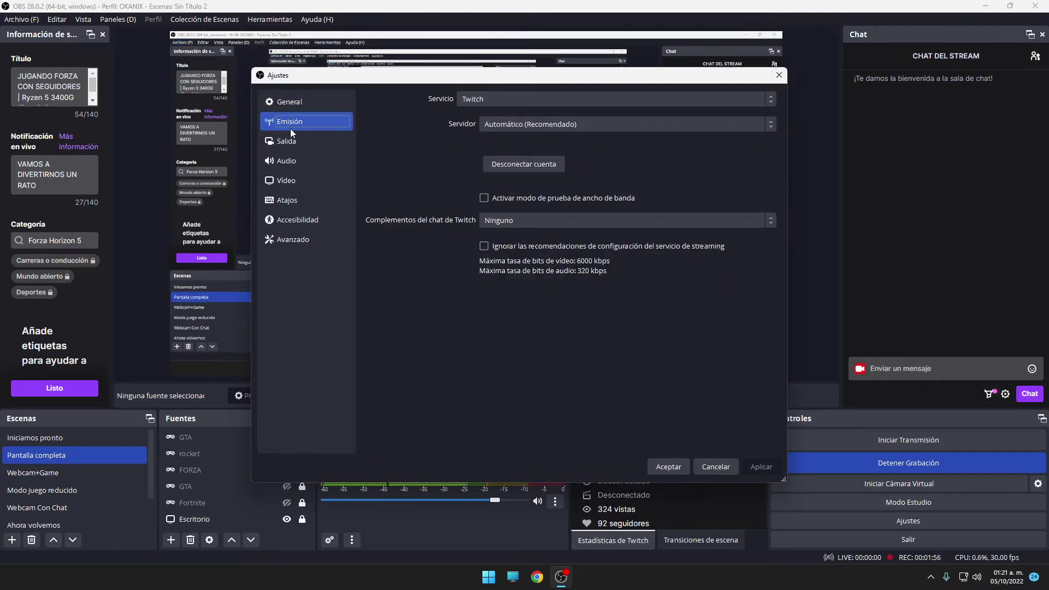
left_click(496, 104)
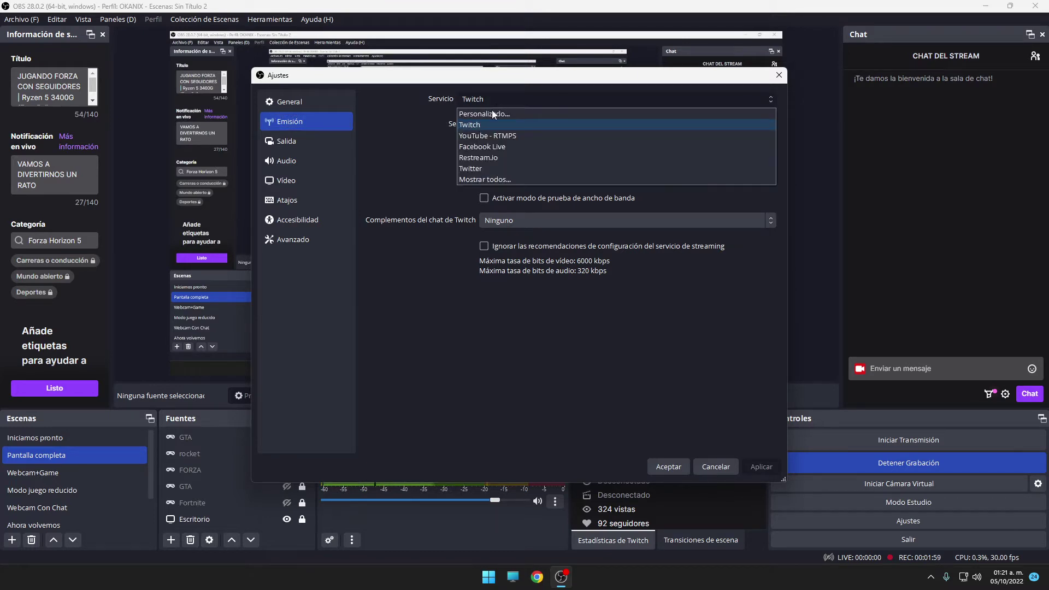
left_click(471, 129)
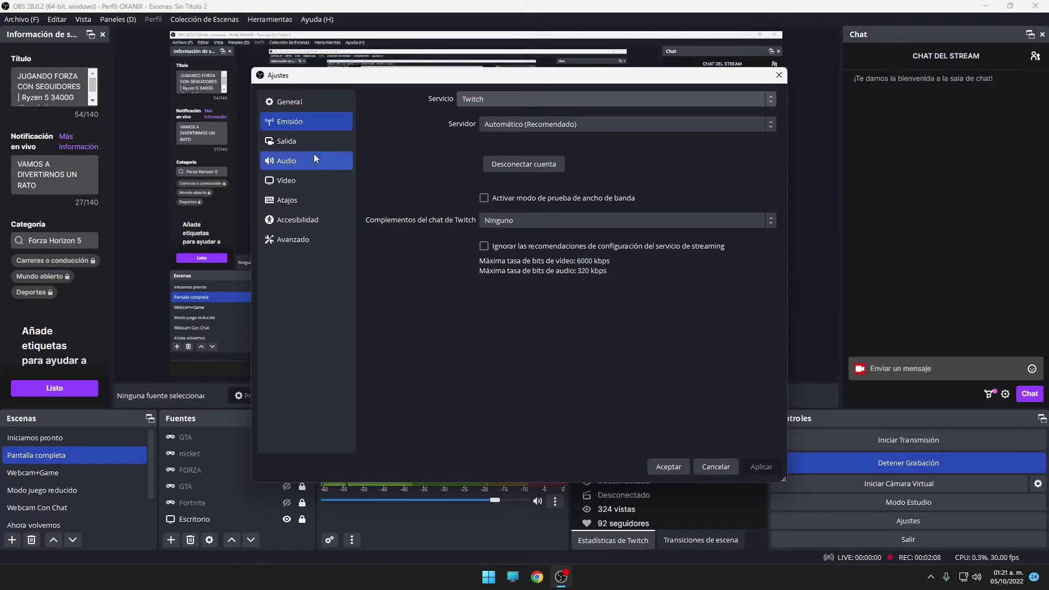
Examine the output, audio and video settings, including bitrates, encoder, audio devices, resolution and FPS
left_click(294, 146)
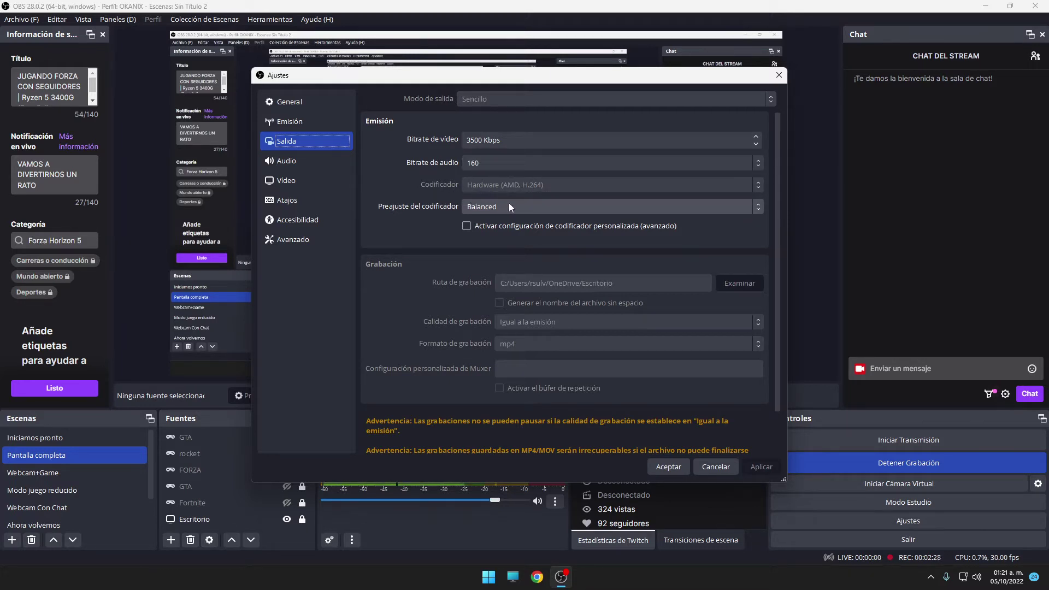
scroll(476, 270, "down", 1)
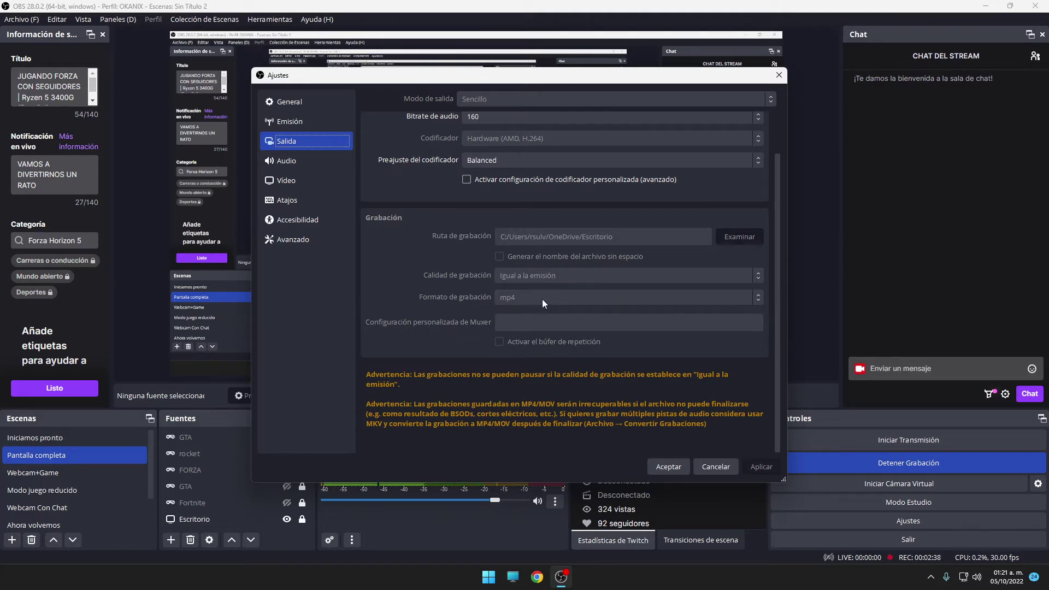
scroll(542, 304, "up", 1)
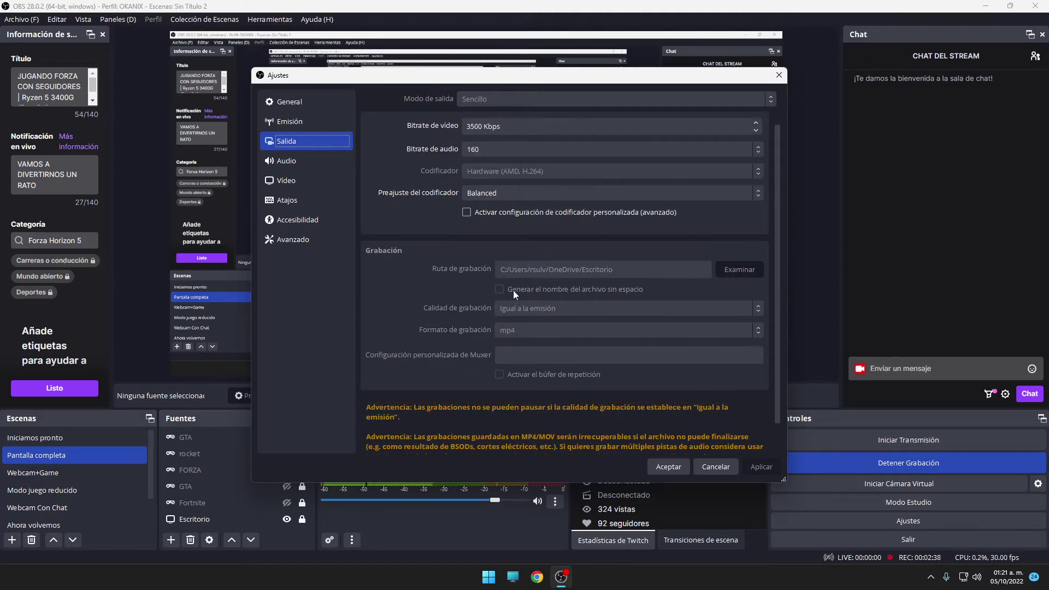
left_click(288, 160)
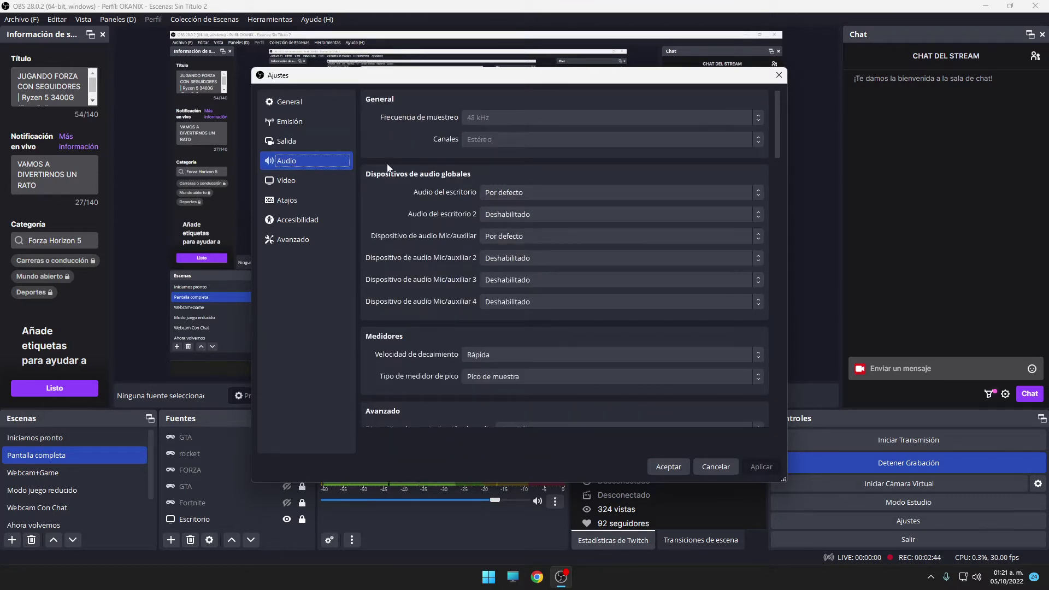
left_click(322, 182)
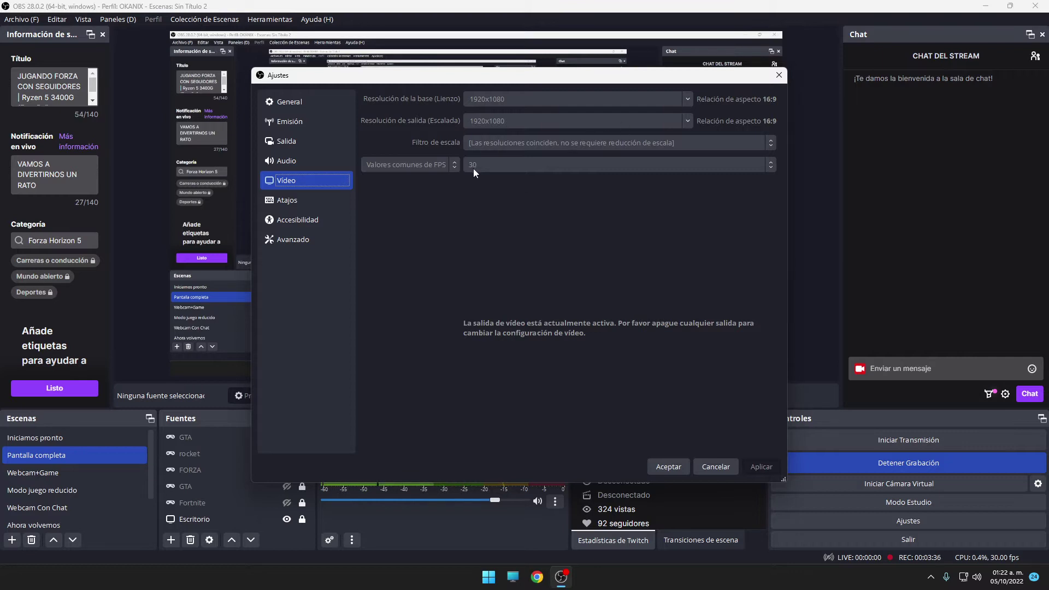
Go through the hotkey and accessibility settings to the advanced settings and choose Normal as the process priority
left_click(324, 200)
left_click(311, 220)
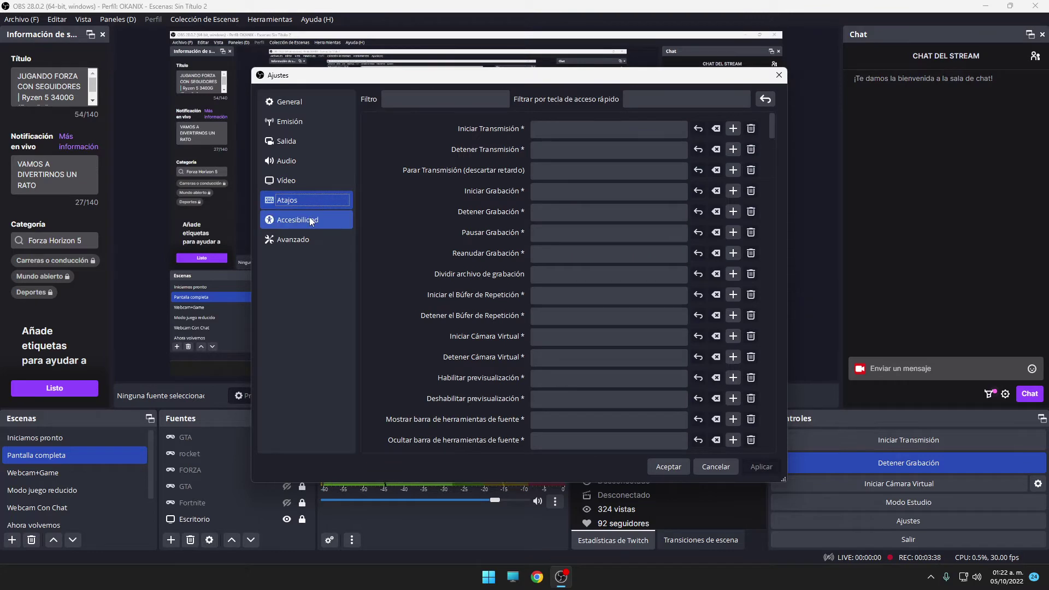
left_click(312, 239)
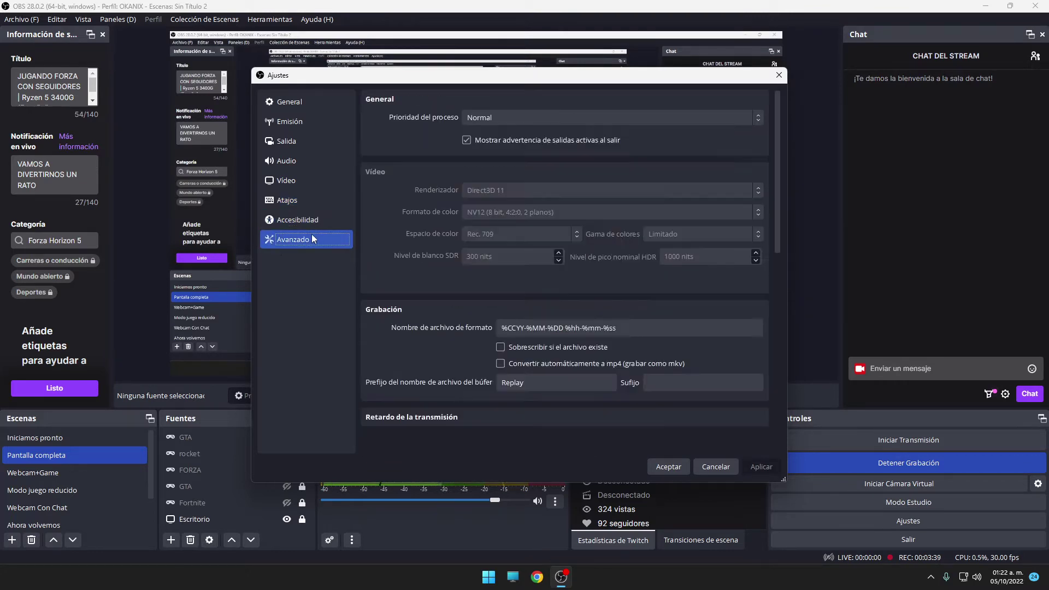
left_click(478, 118)
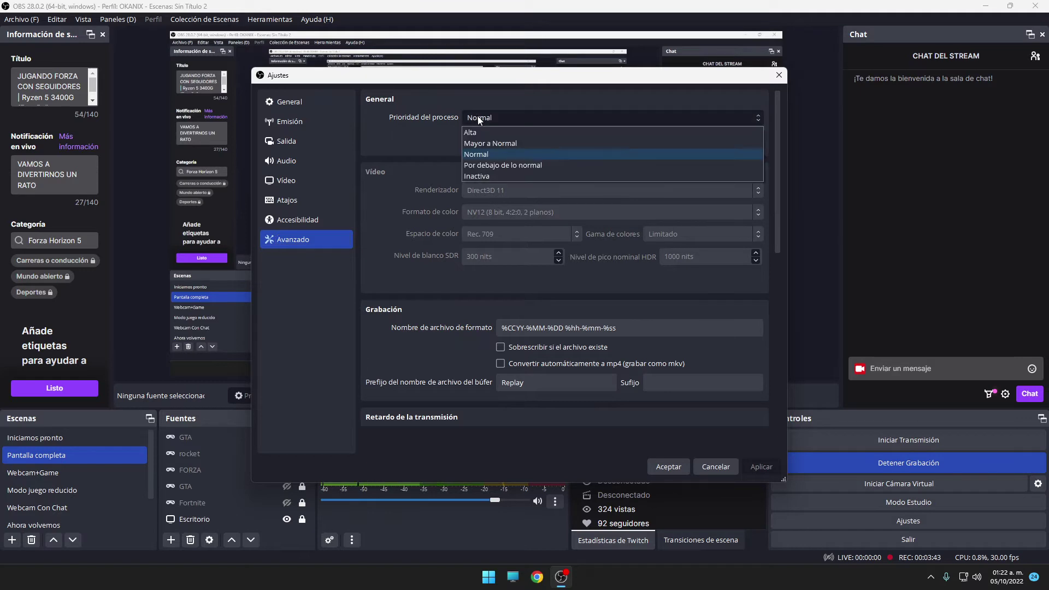
left_click(482, 153)
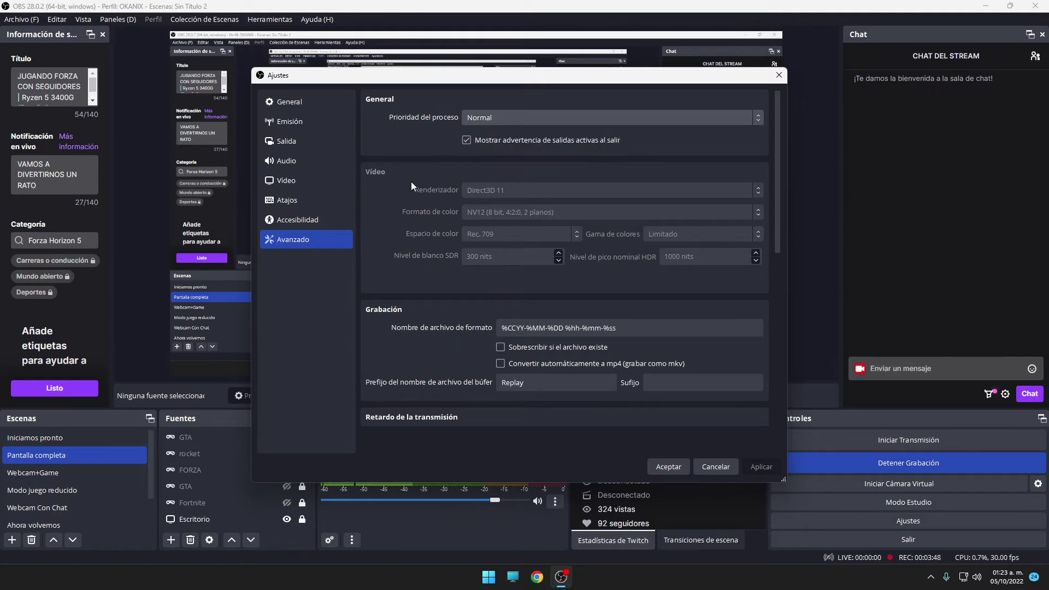
Examine the automatic reconnection options and the remaining advanced settings, and close the settings without saving
scroll(406, 190, "down", 5)
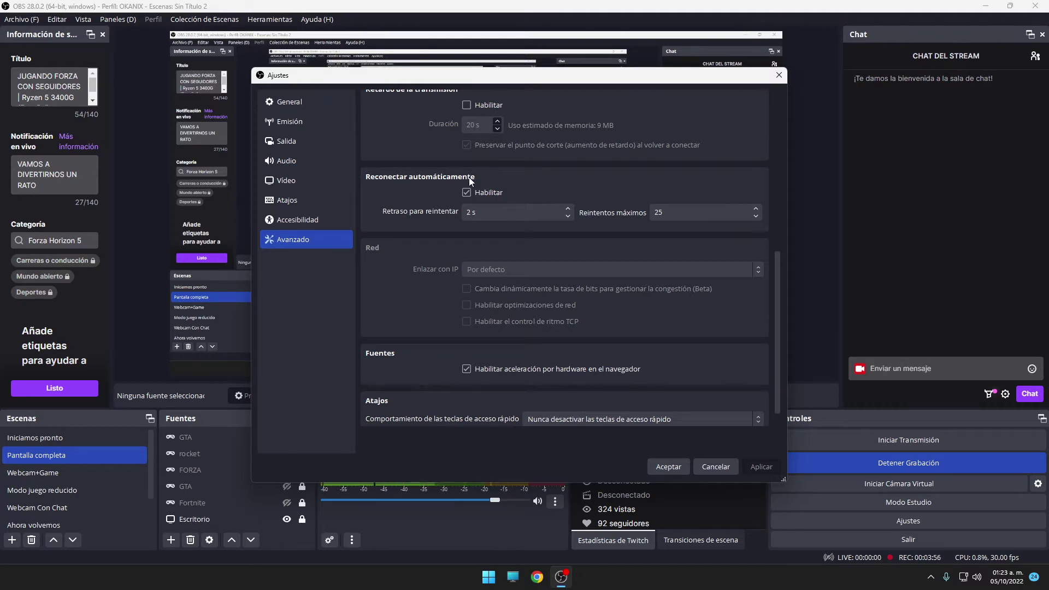
left_click(484, 213)
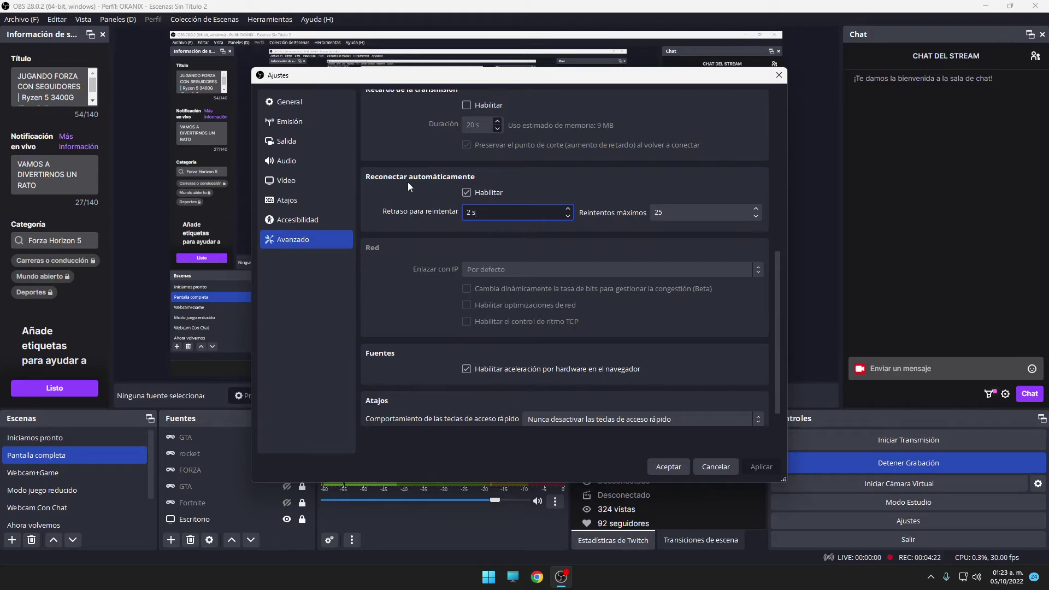
scroll(383, 389, "down", 1)
scroll(399, 375, "up", 10)
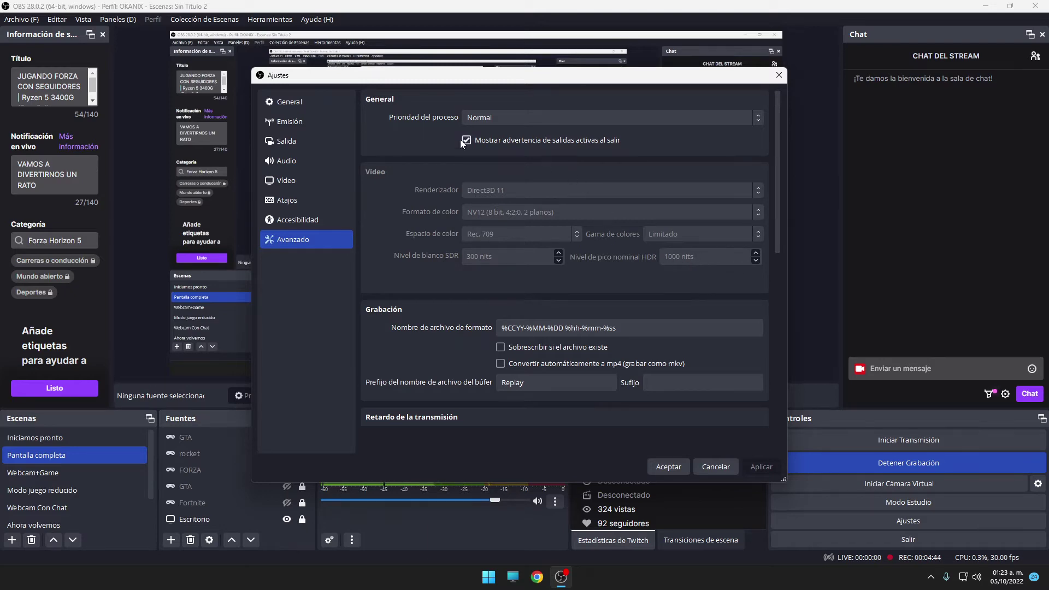
left_click(289, 102)
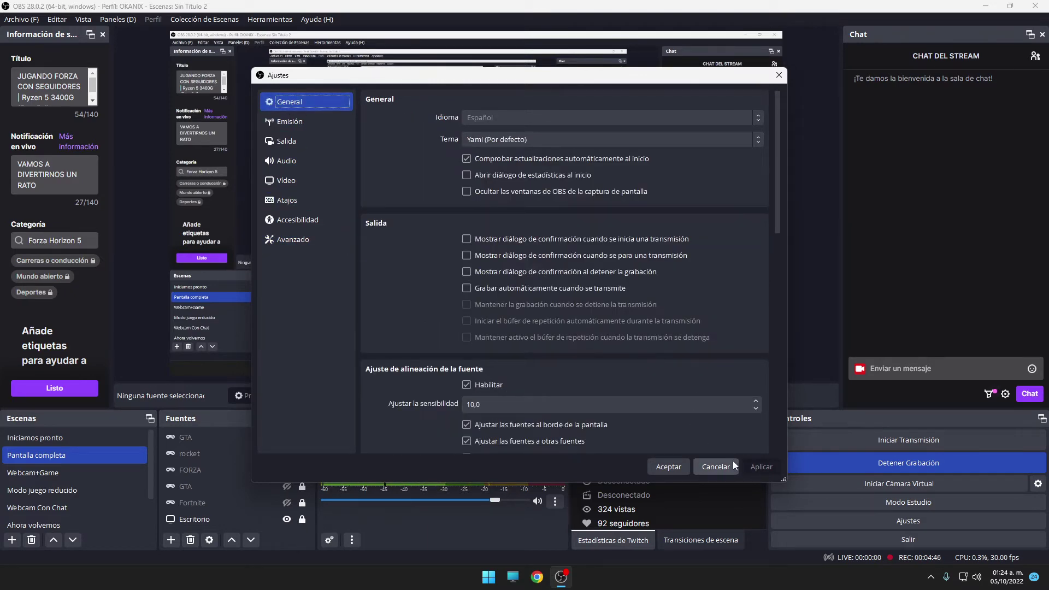
left_click(733, 464)
left_click(50, 476)
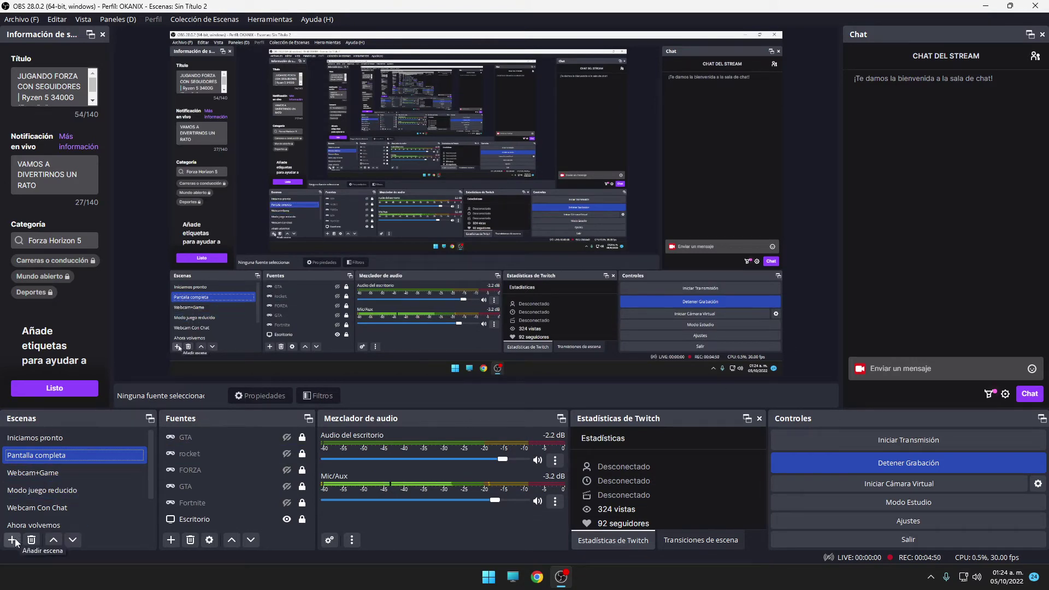
scroll(71, 506, "down", 1)
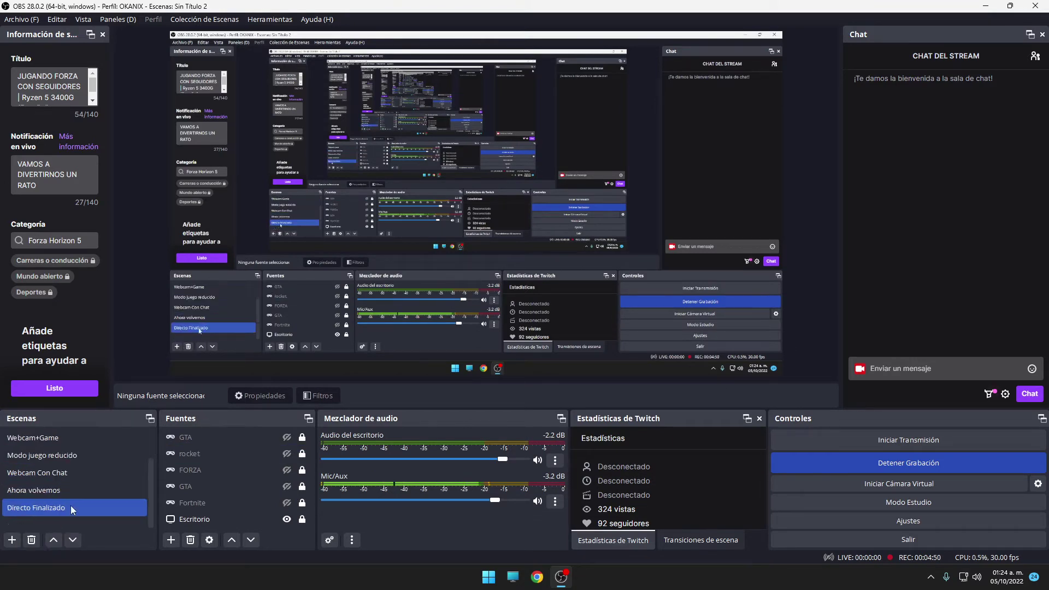
left_click(12, 540)
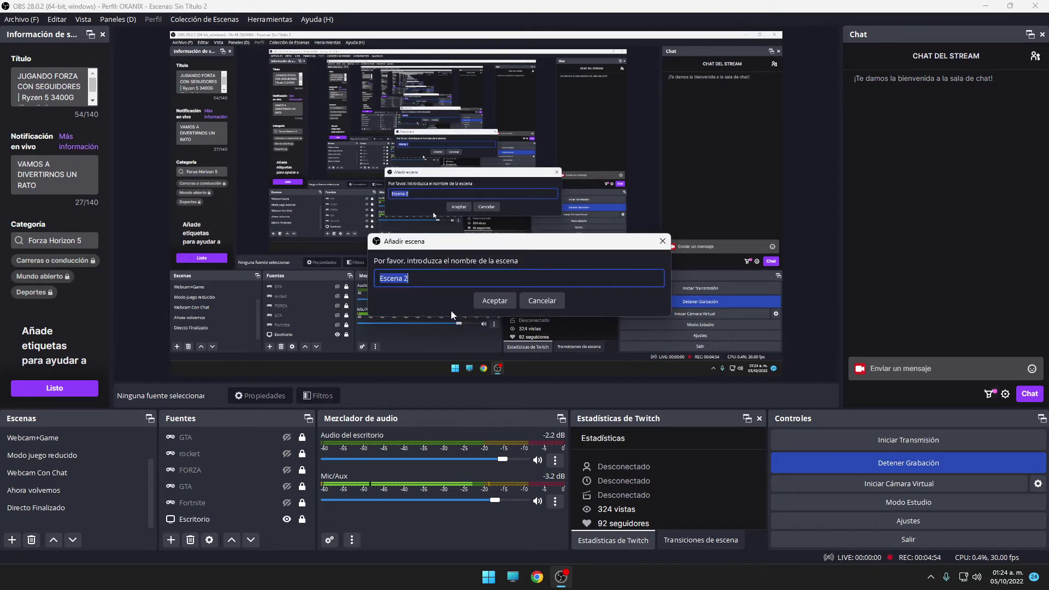
key("BackSpace")
type("TUTORIAL")
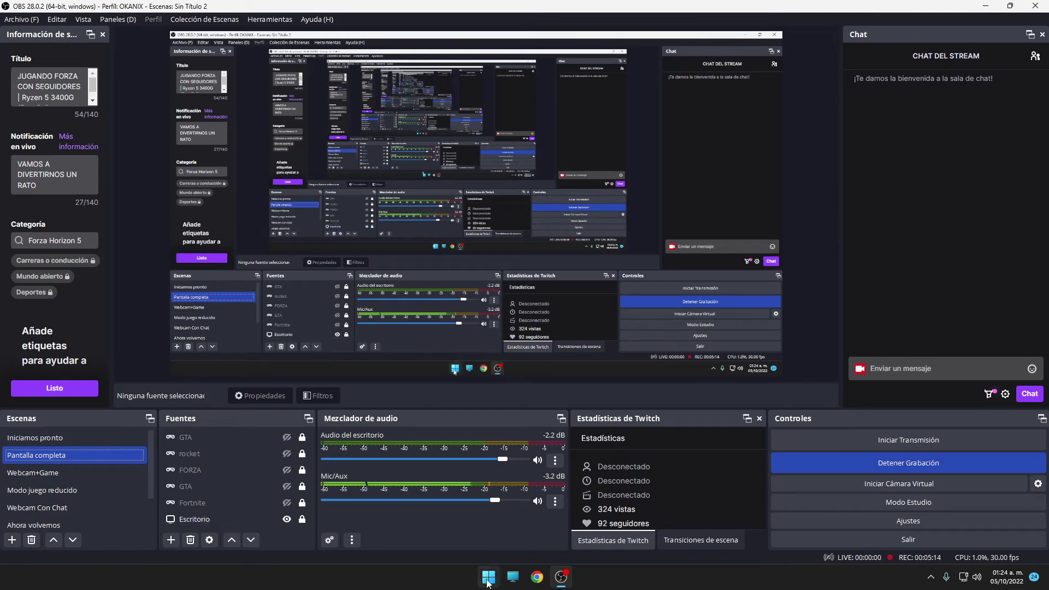
Launch the Epic Games Launcher and tile its window side by side with OBS
left_click(489, 581)
type("epi")
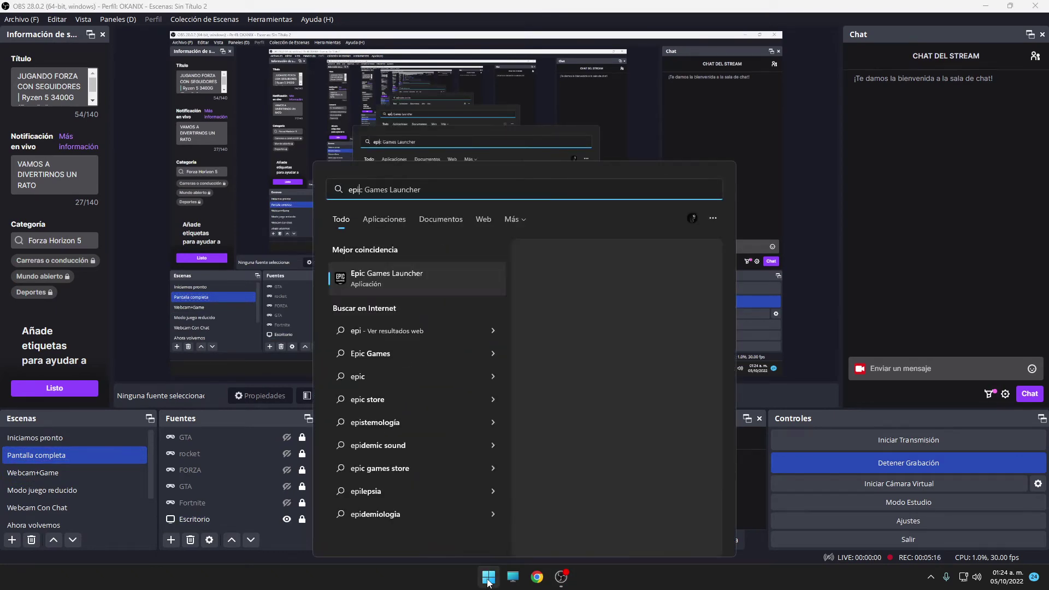
key("Return")
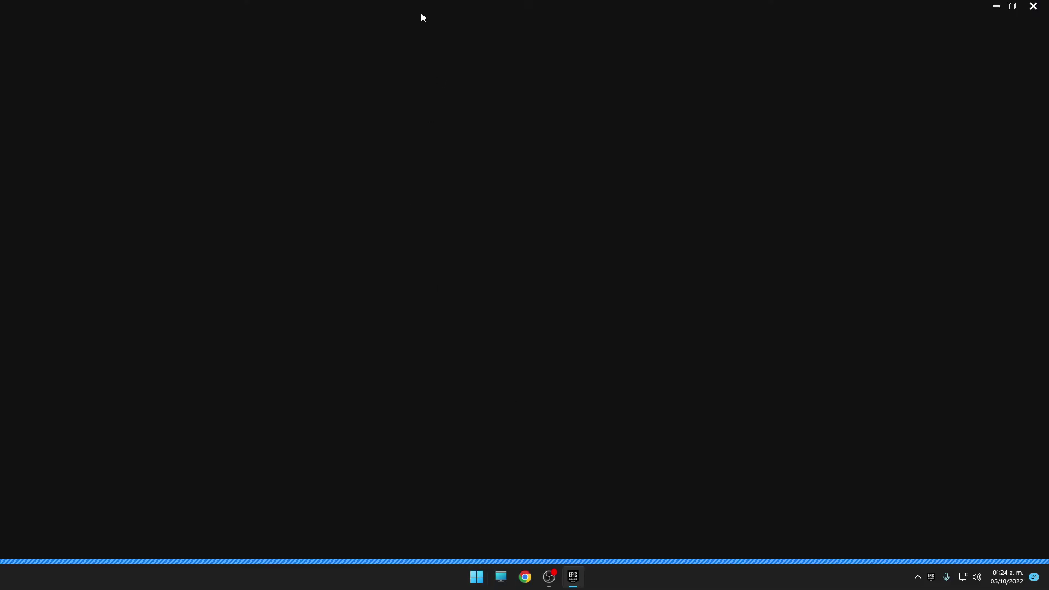
left_click_drag(421, 13, 879, 128)
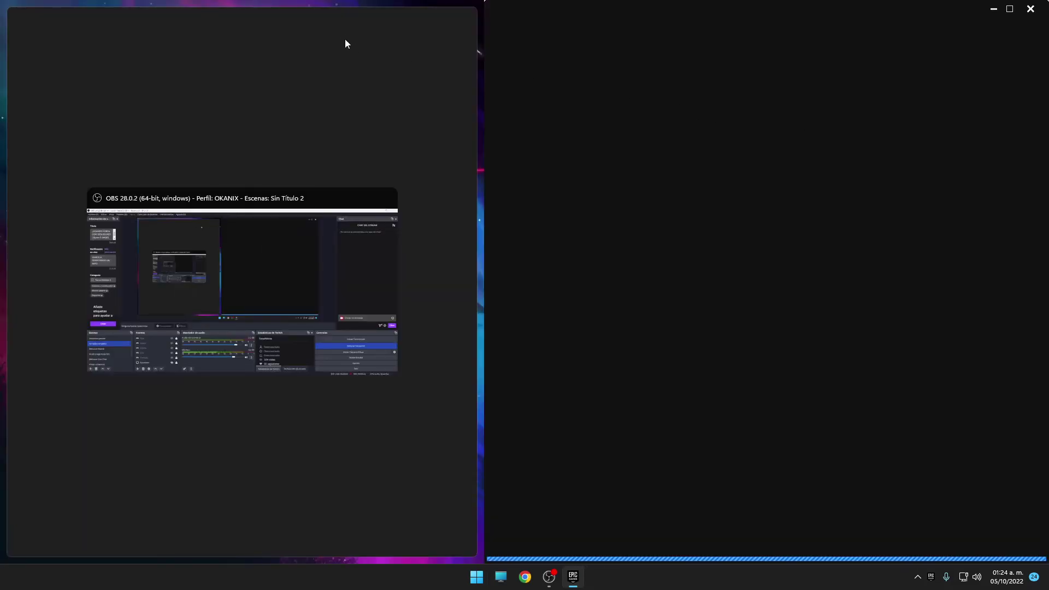
left_click(266, 223)
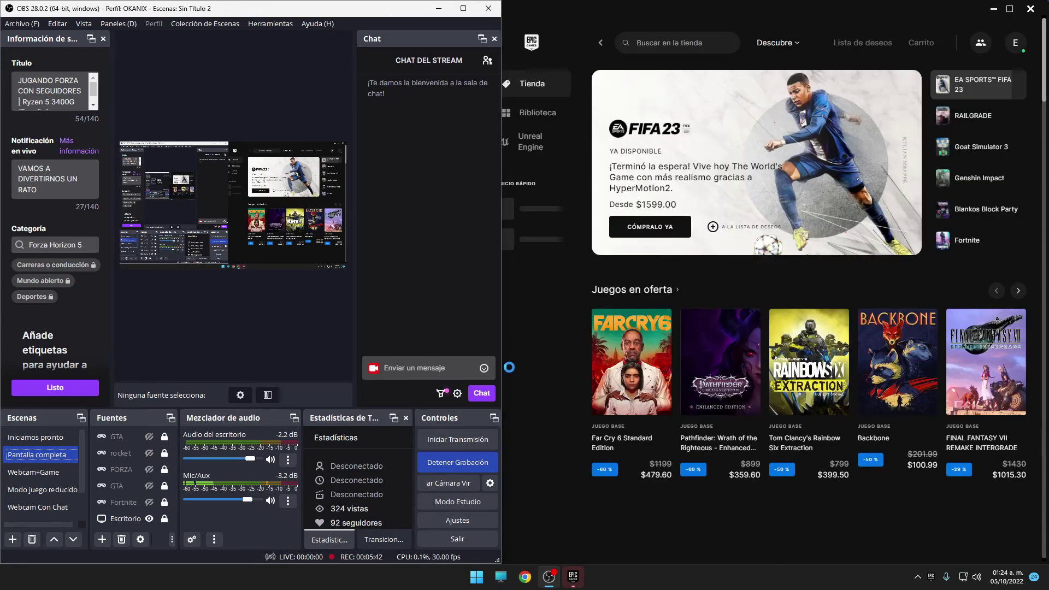
Start Fortnite from the launcher's quick launch list and bring the OBS window back to full size
mouse_move(535, 213)
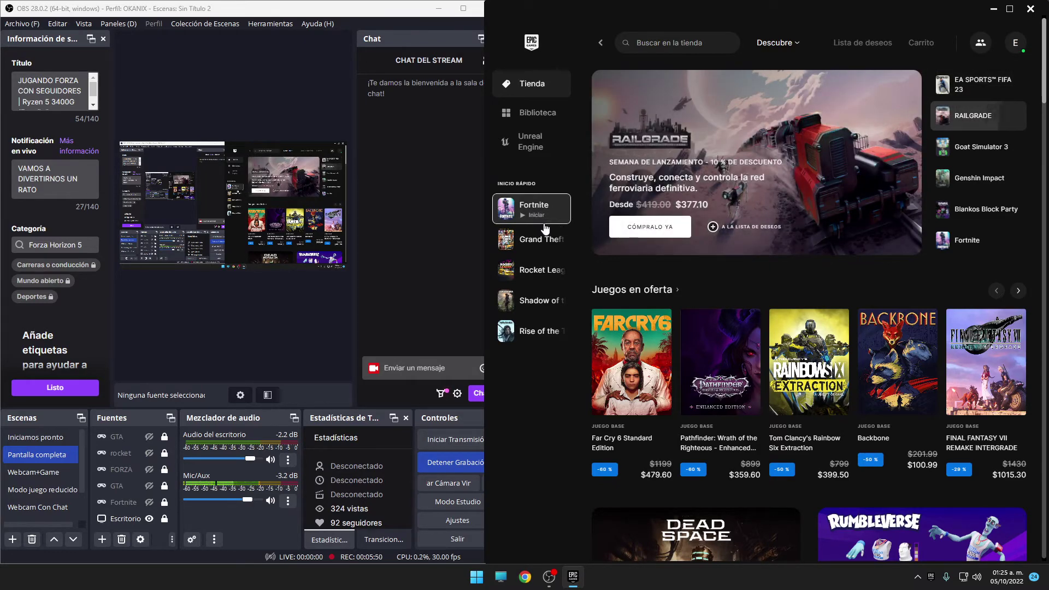
left_click(545, 225)
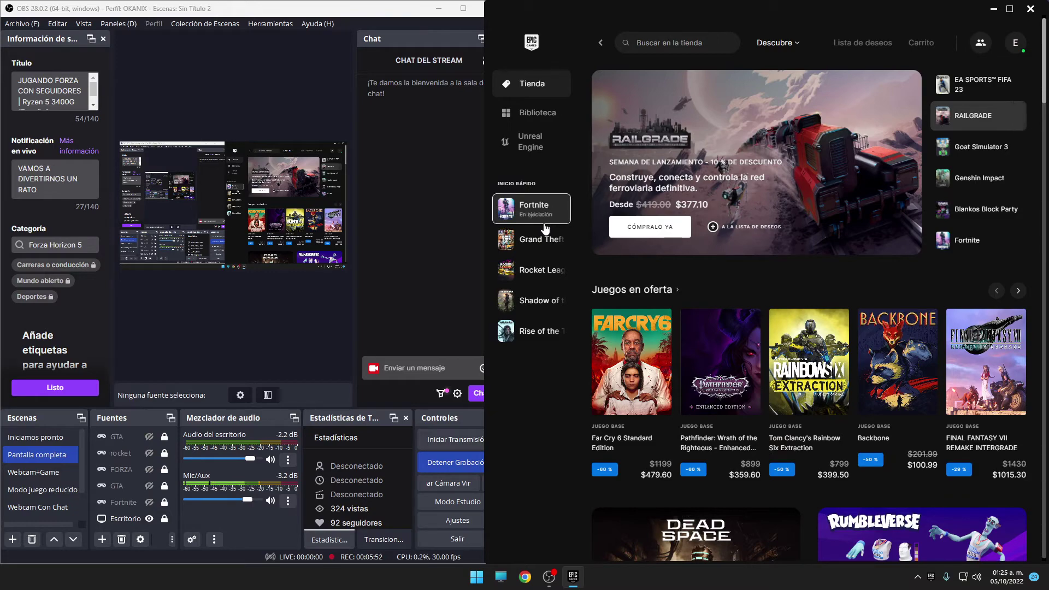
scroll(679, 342, "down", 3)
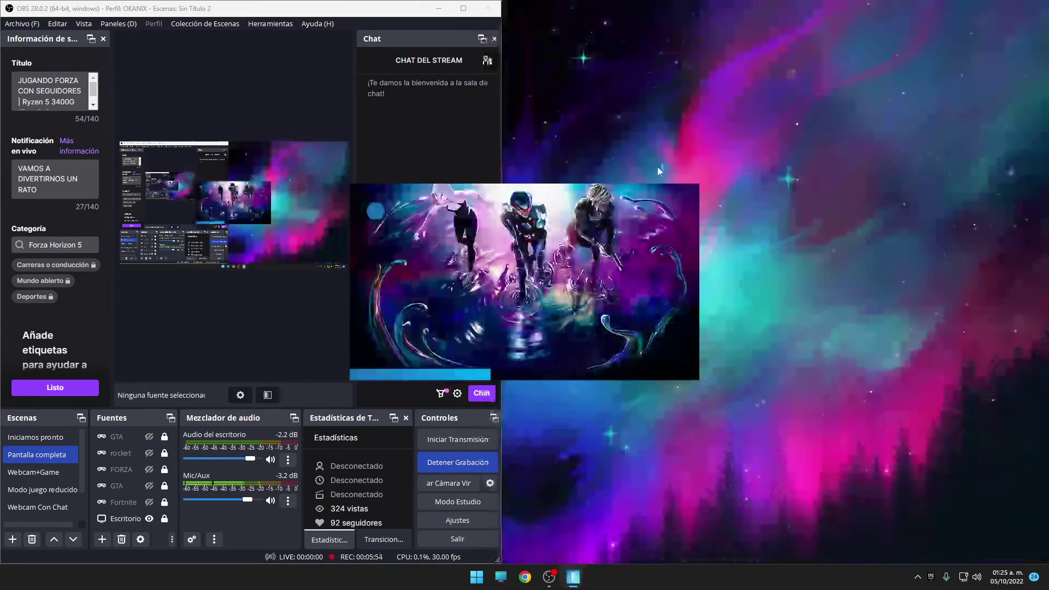
left_click_drag(181, 8, 626, 62)
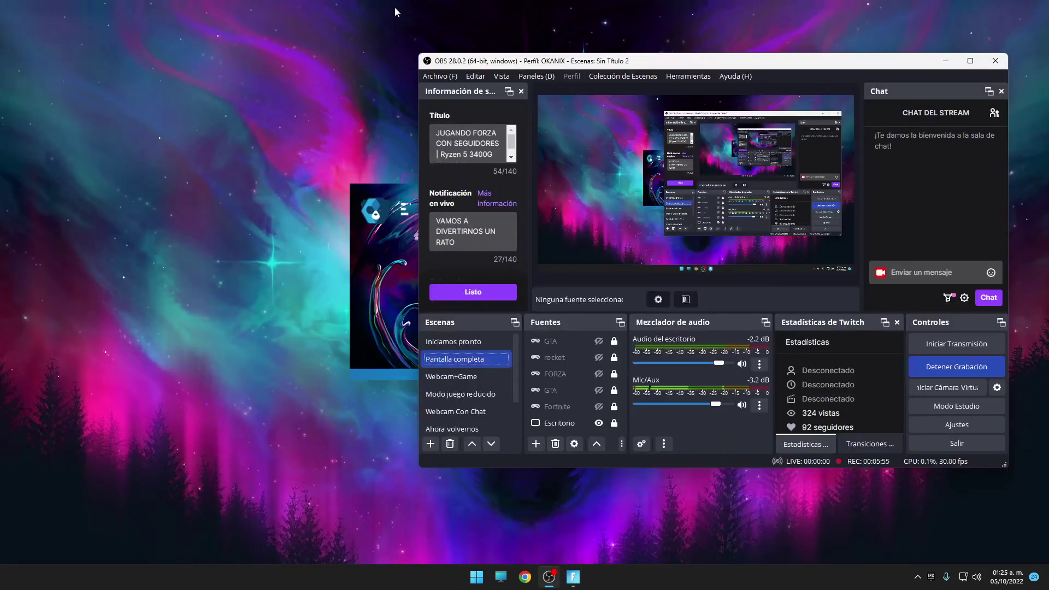
double_click(603, 61)
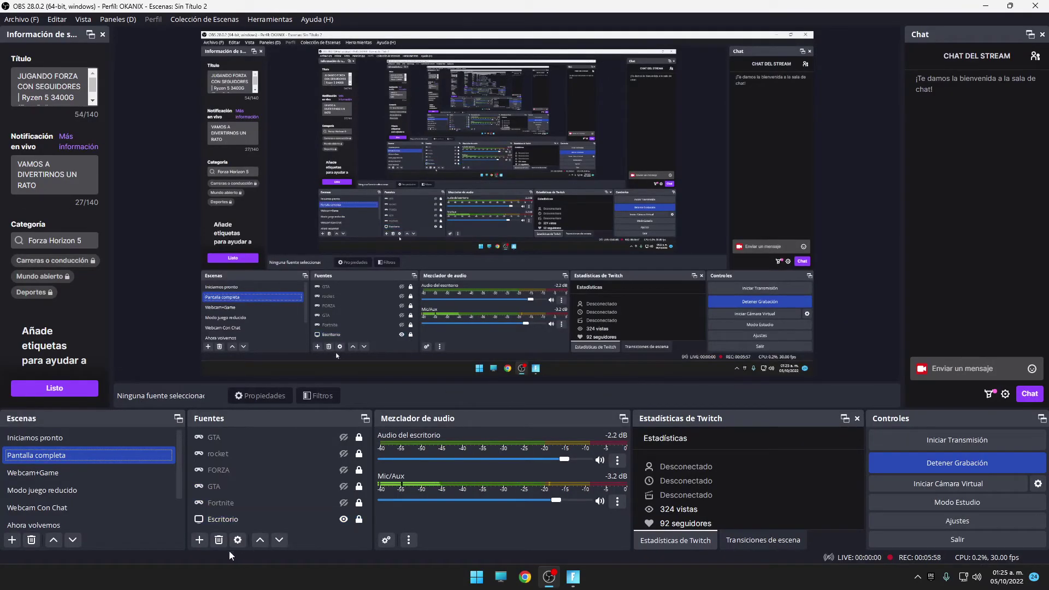
Start adding a new scene to the scene list and enter a name for it
left_click(121, 490)
scroll(121, 486, "down", 1)
left_click(121, 485)
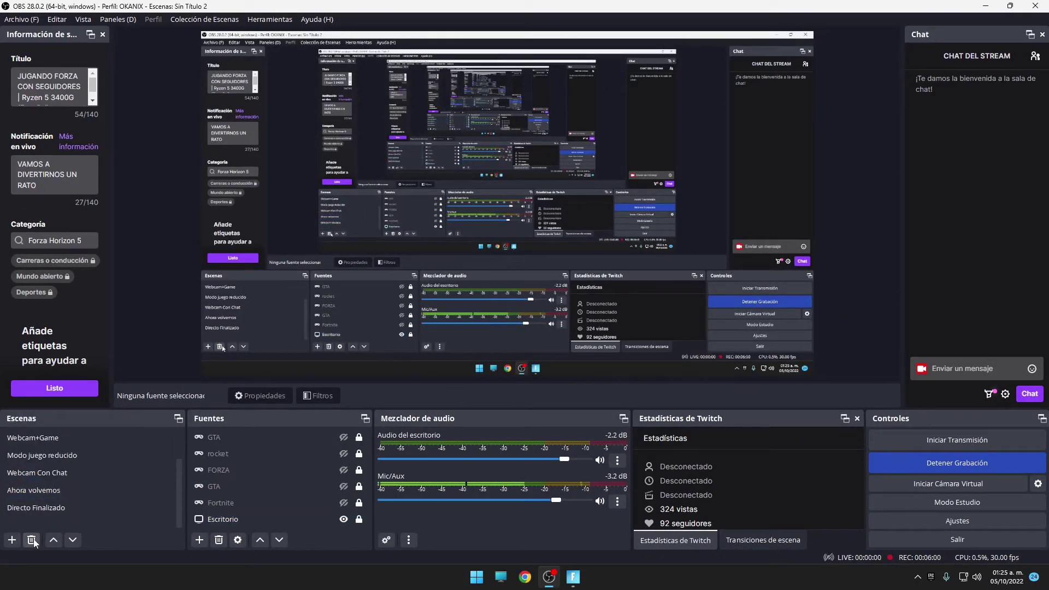
left_click(12, 540)
key("BackSpace")
type("Inicio")
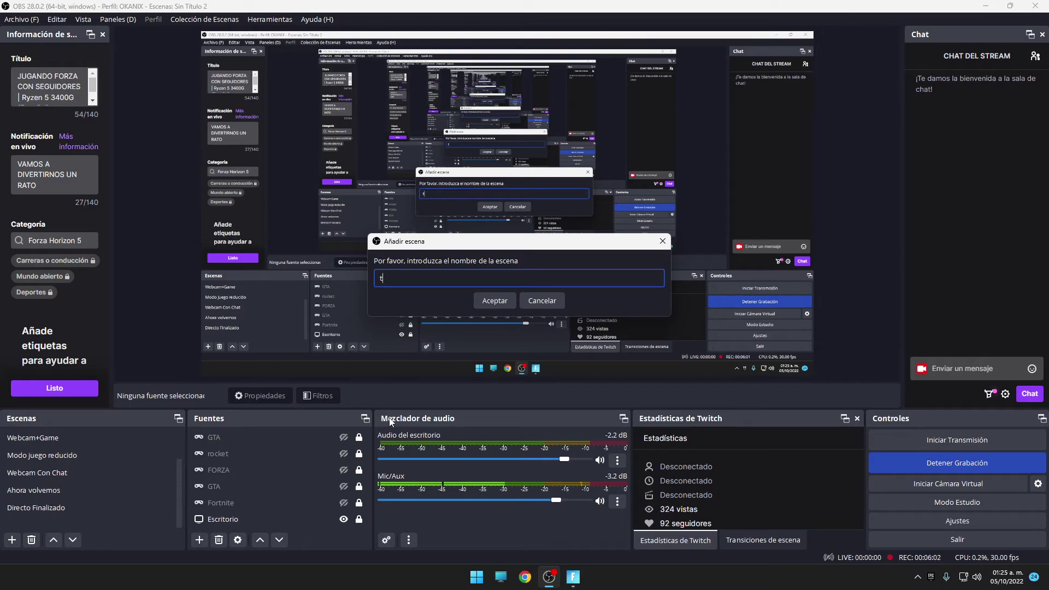